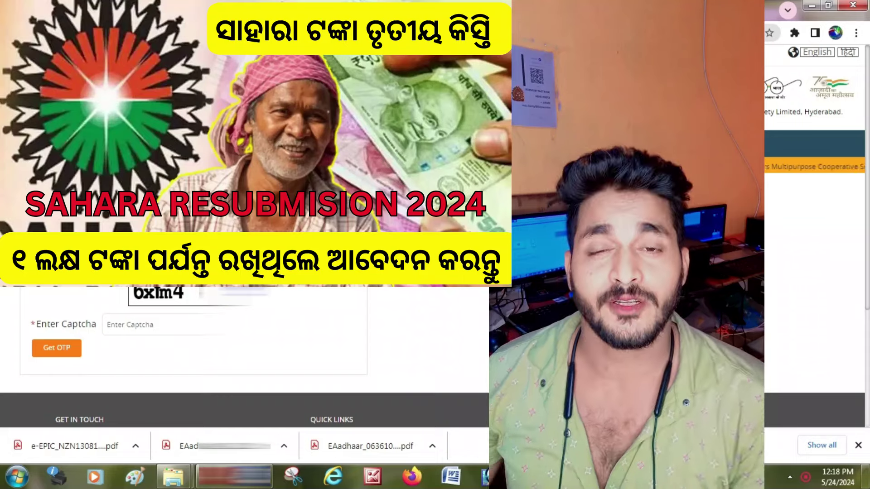
Enter the captcha, request a registration OTP, then enter and verify the received code.
click(148, 323)
text(6xfm4)
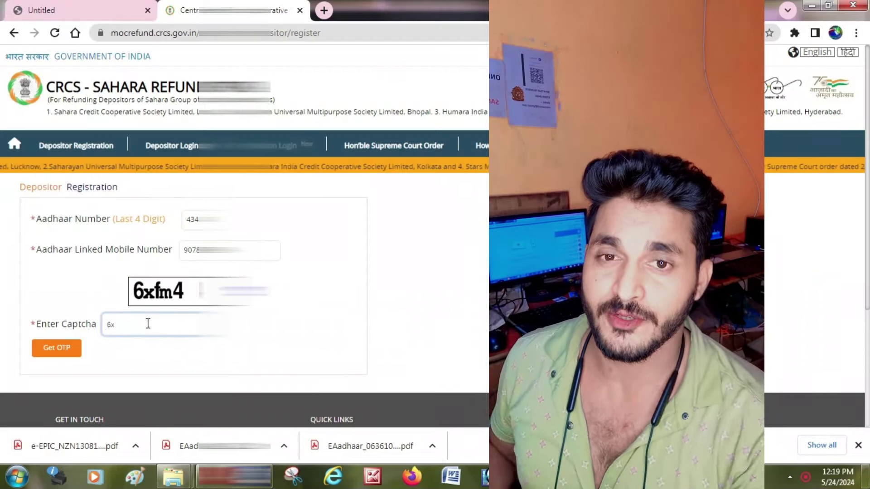
click(63, 347)
scroll(91, 372, down, 1)
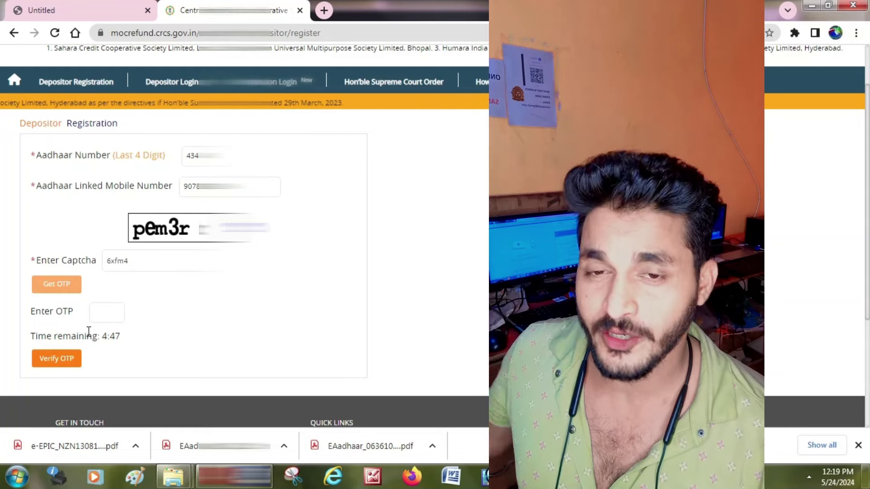
click(109, 310)
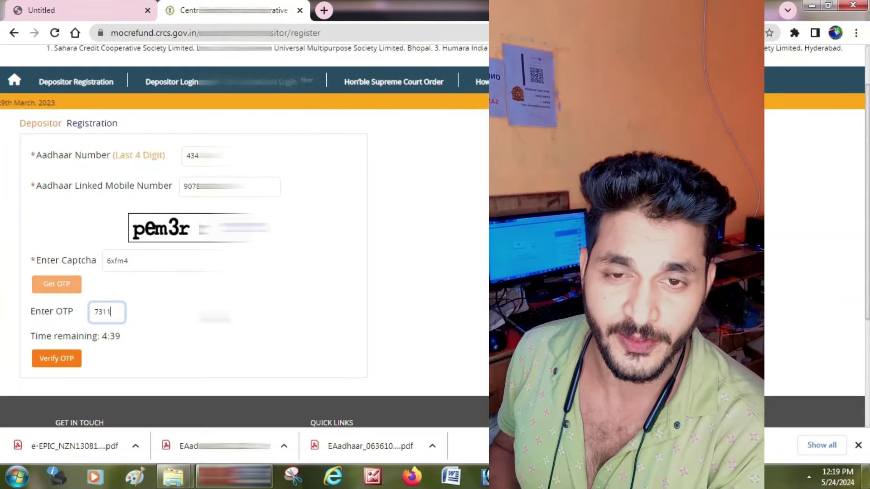
click(76, 353)
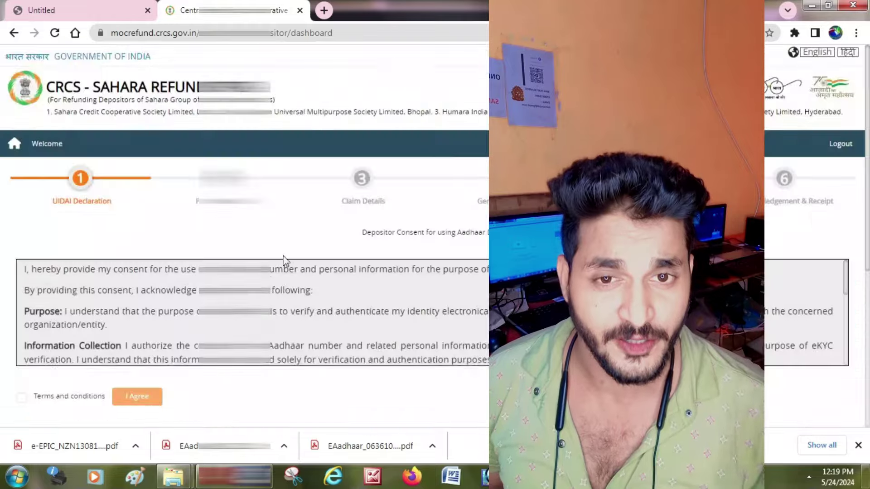
Accept the terms and conditions and agree to the UIDAI consent.
click(49, 398)
scroll(136, 272, down, 3)
click(137, 270)
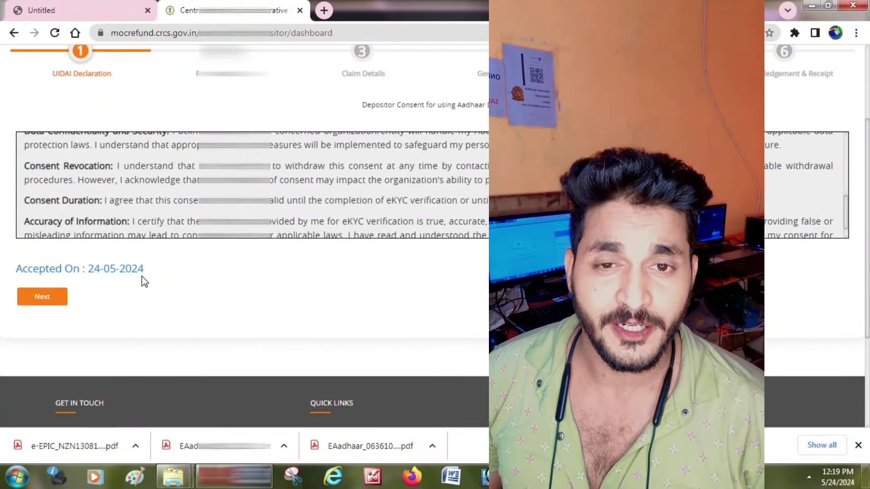
Fill in the depositor's Aadhaar number and verify it with an OTP.
key(Return)
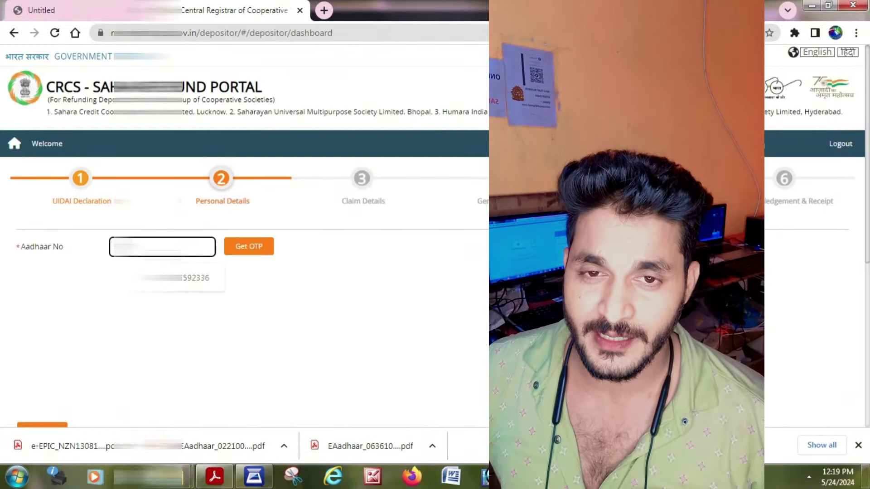
click(247, 250)
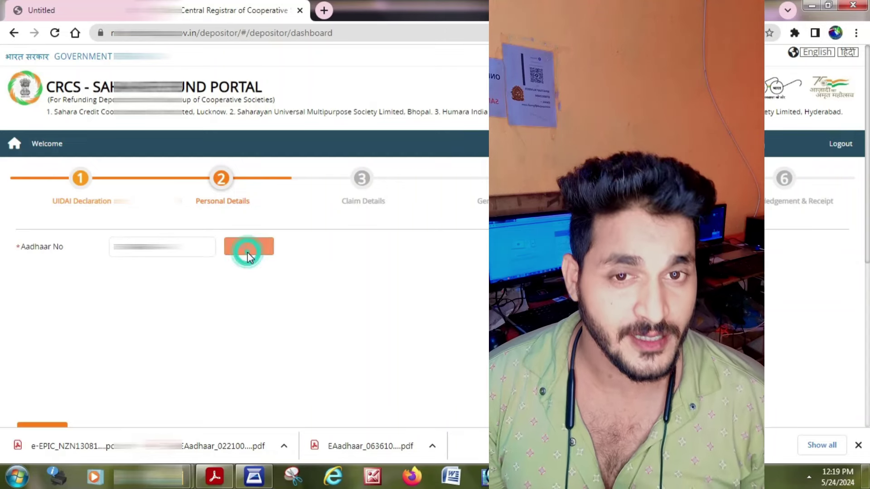
click(183, 267)
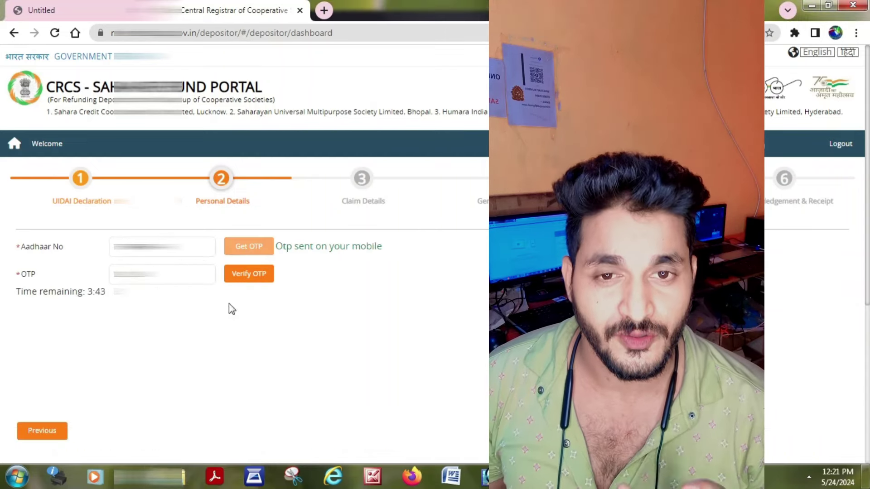
click(233, 274)
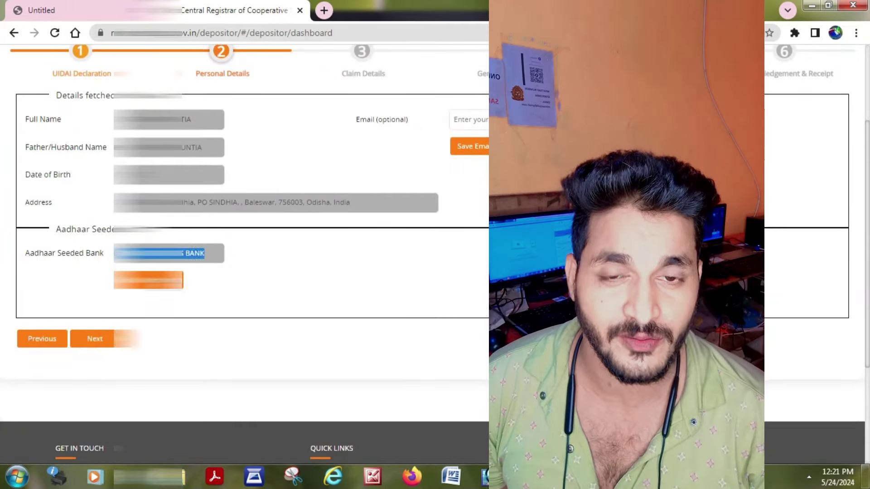
Go on to Claim Details and choose the depositor's society from the Society Name list.
click(97, 338)
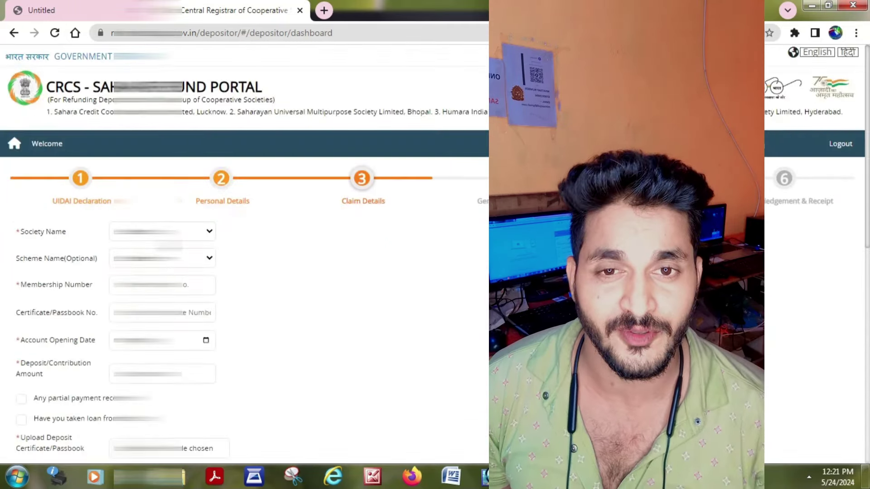
click(162, 231)
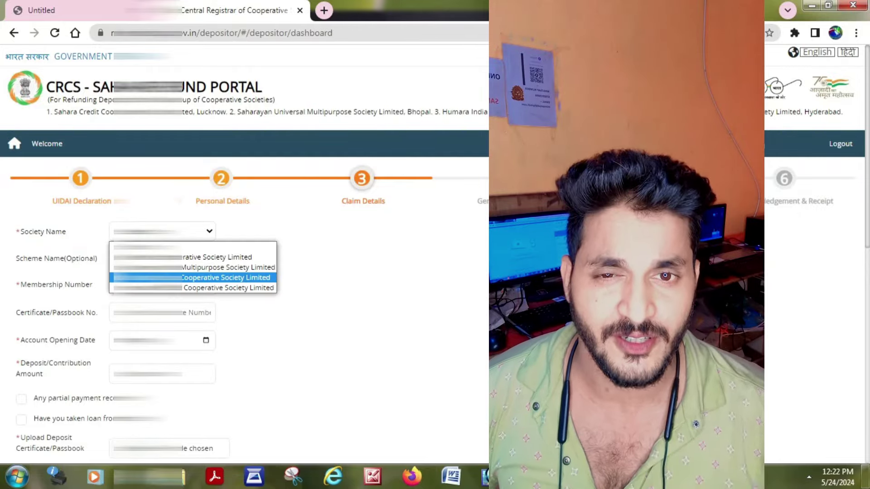
click(194, 278)
click(162, 258)
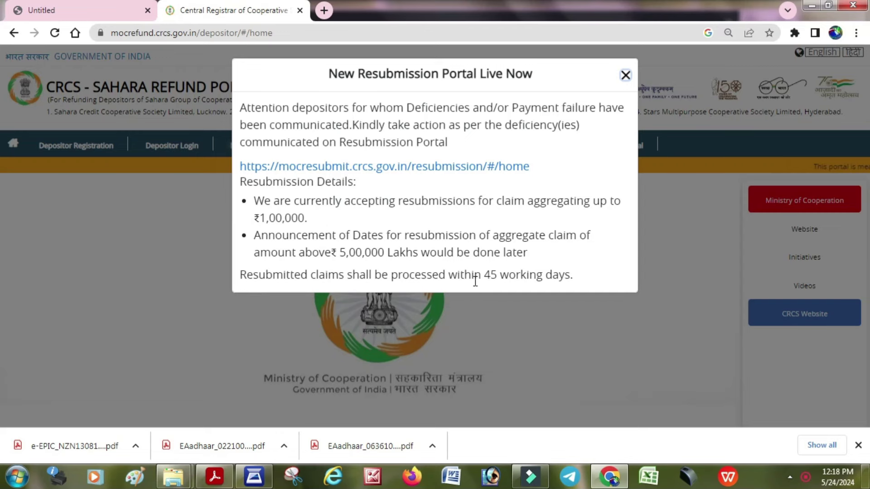
Dismiss the 'New Resubmission Portal Live Now' announcement.
drag(254, 276, 557, 291)
click(166, 160)
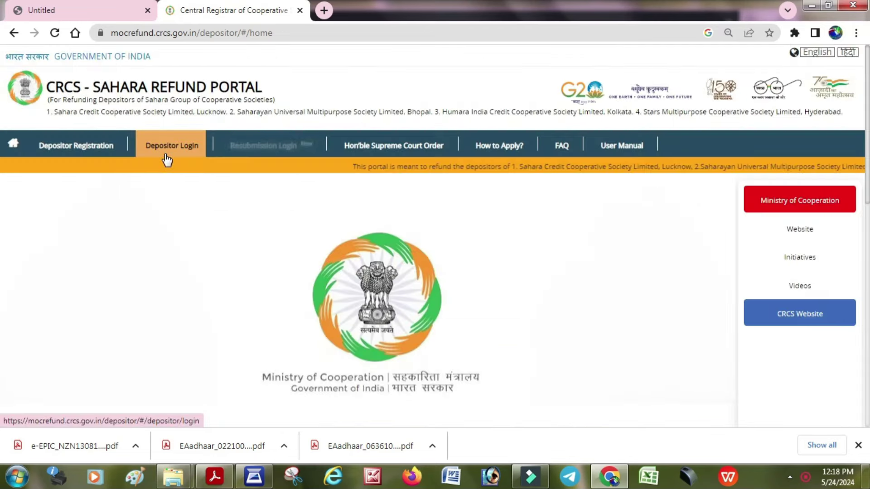
On Depositor Registration, enter the Aadhaar last-four digits, linked mobile number and captcha.
click(110, 144)
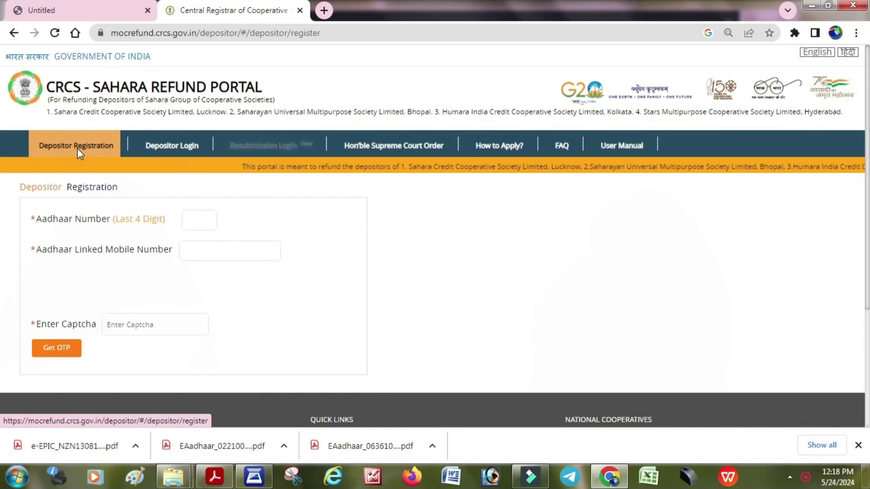
click(193, 225)
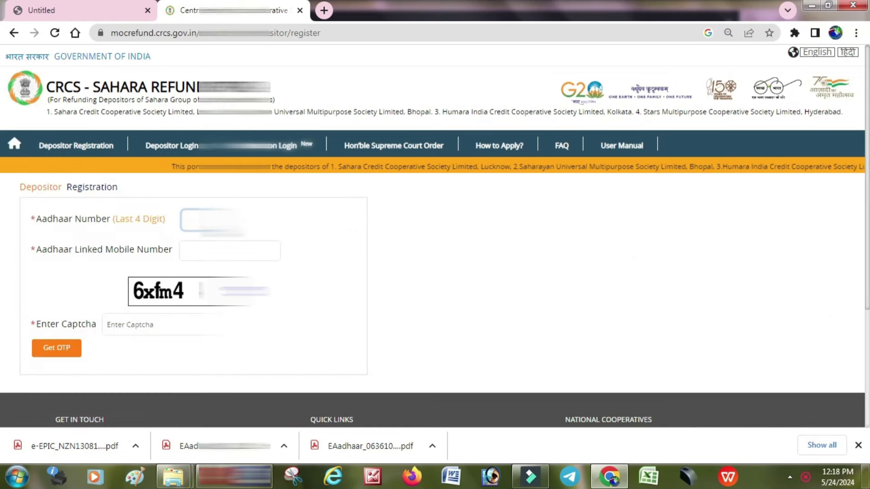
text(434)
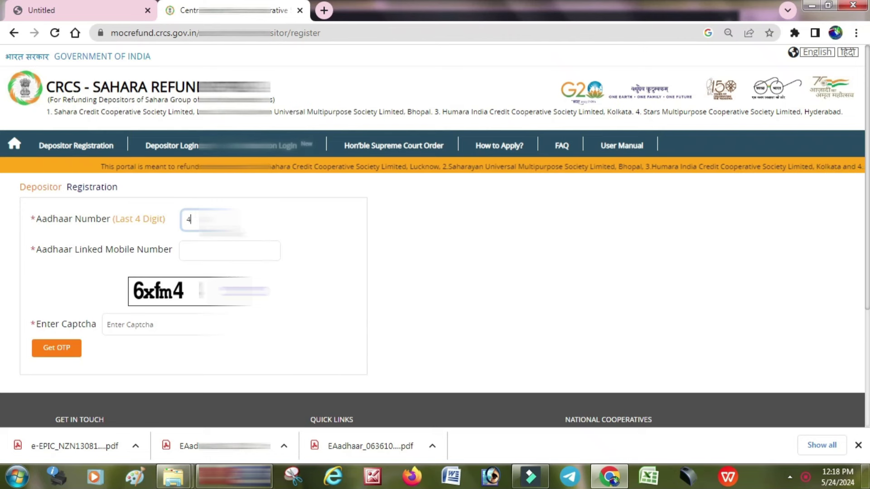
click(229, 251)
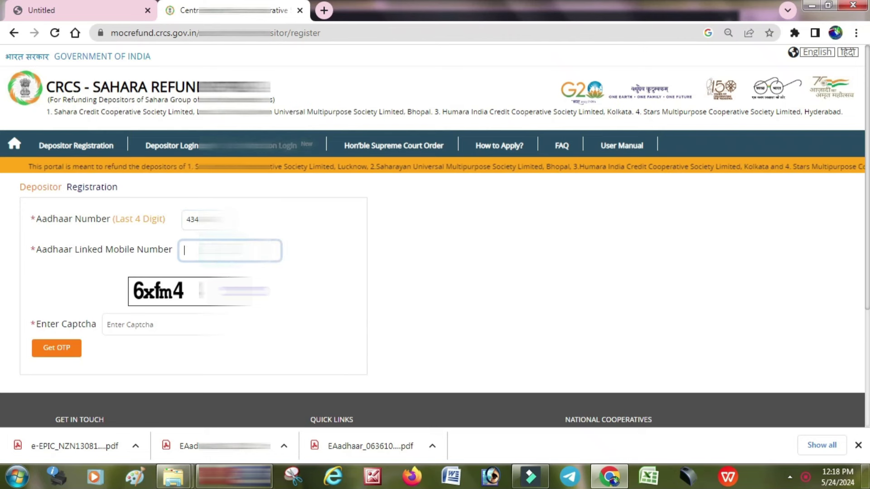
text(9078)
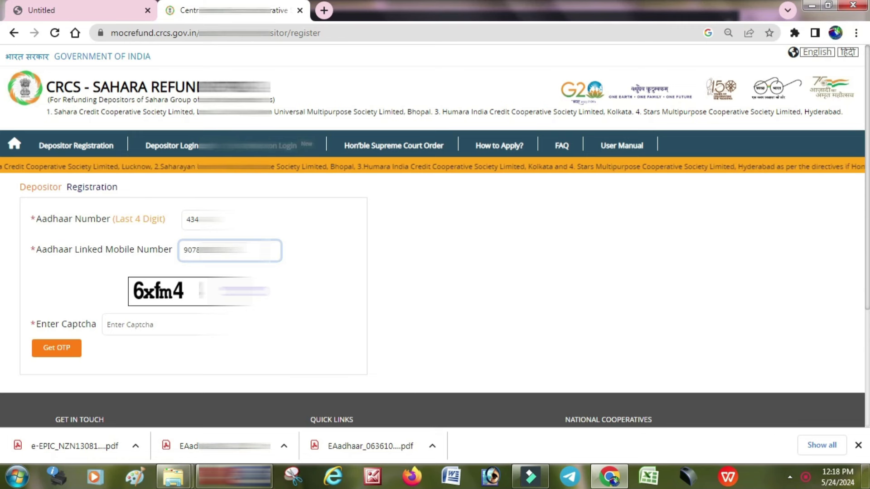
click(147, 324)
text(6)
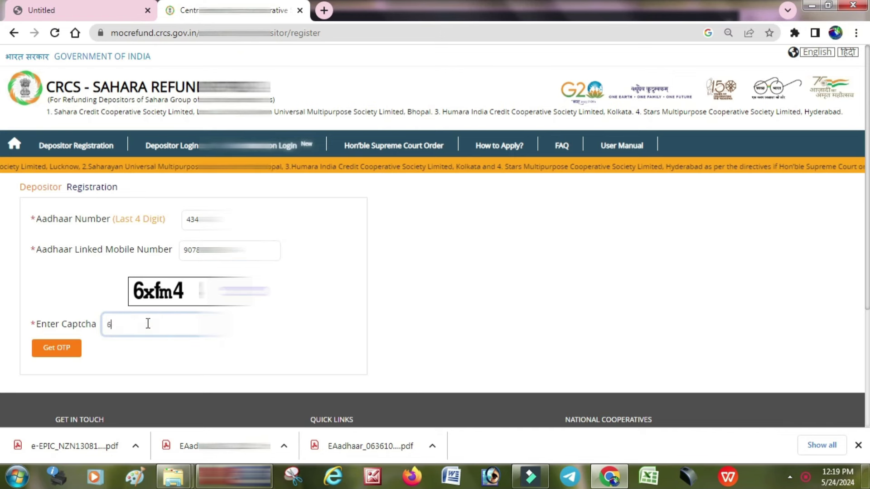
text(xf)
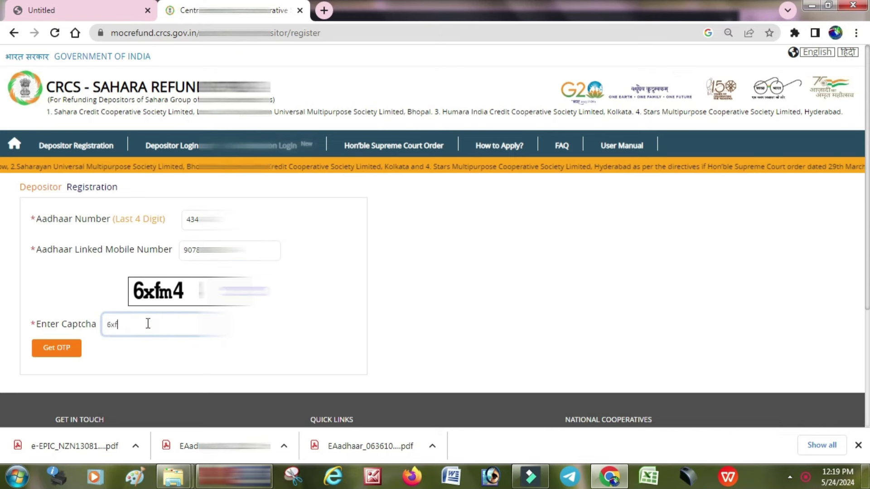
text(m4)
Request the registration OTP, enter the received code and verify it.
click(64, 351)
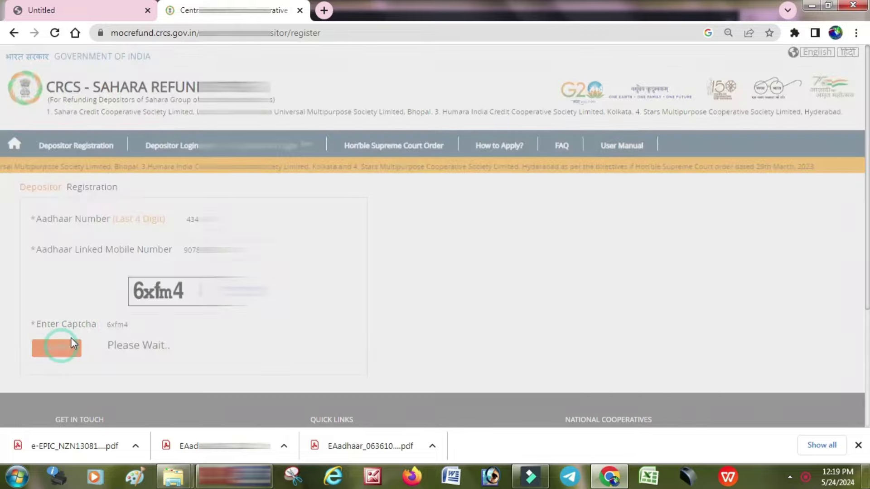
scroll(88, 369, down, 1)
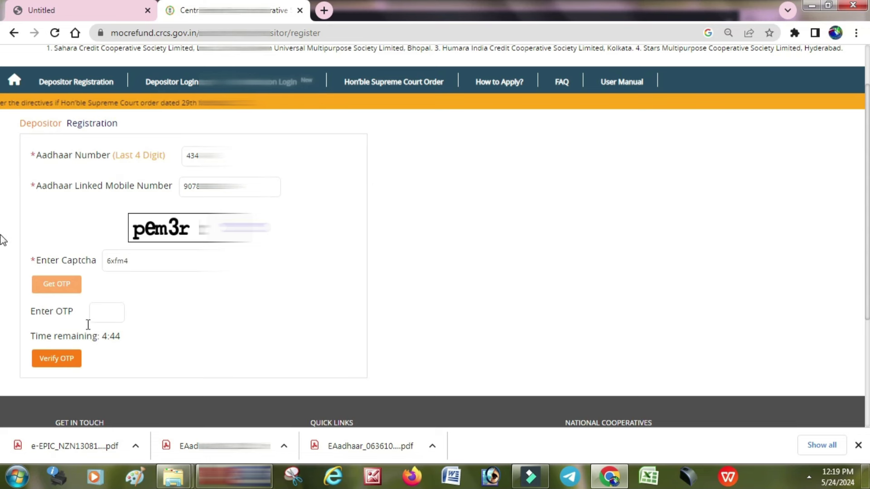
click(109, 308)
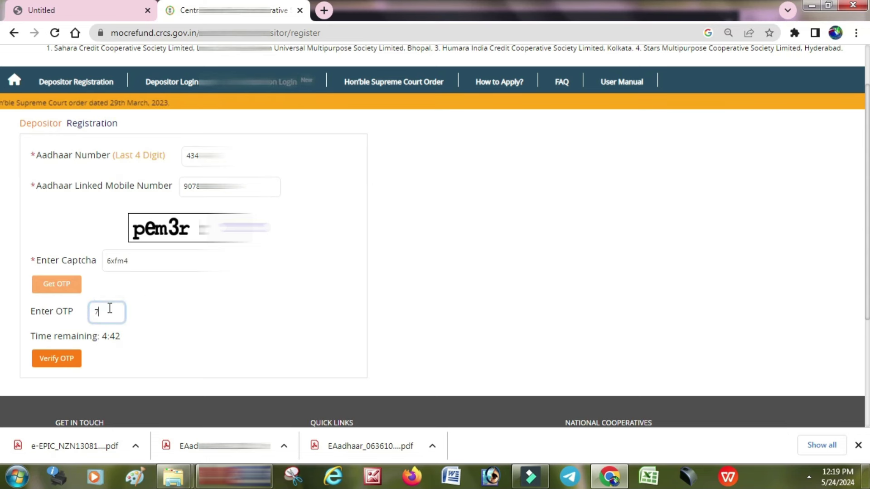
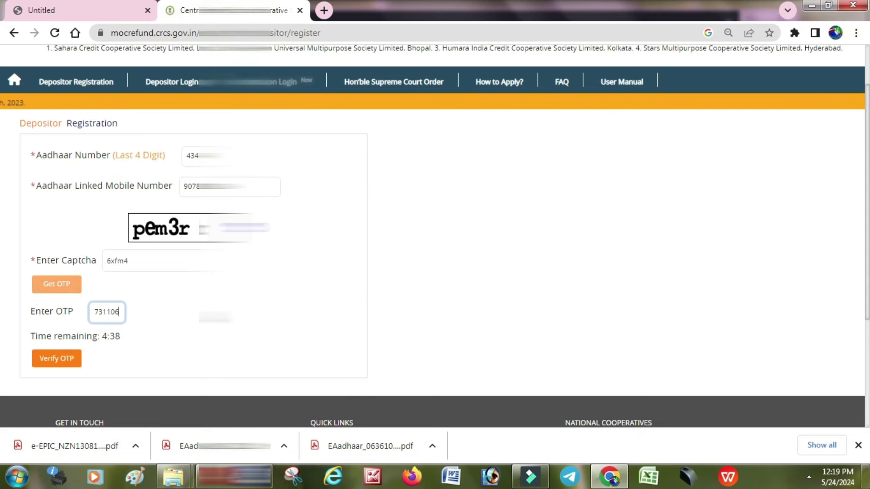
click(66, 359)
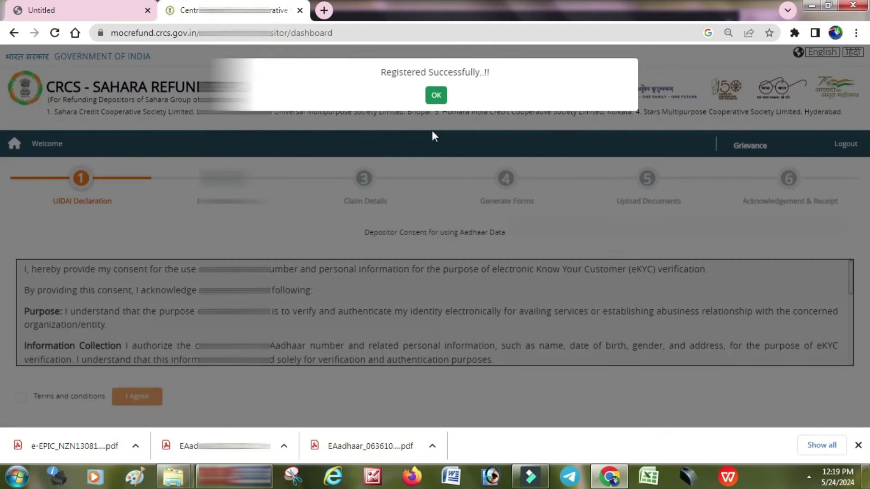
Dismiss the success message, accept the terms and UIDAI consent, and proceed to Personal Details.
click(436, 98)
scroll(432, 313, down, 4)
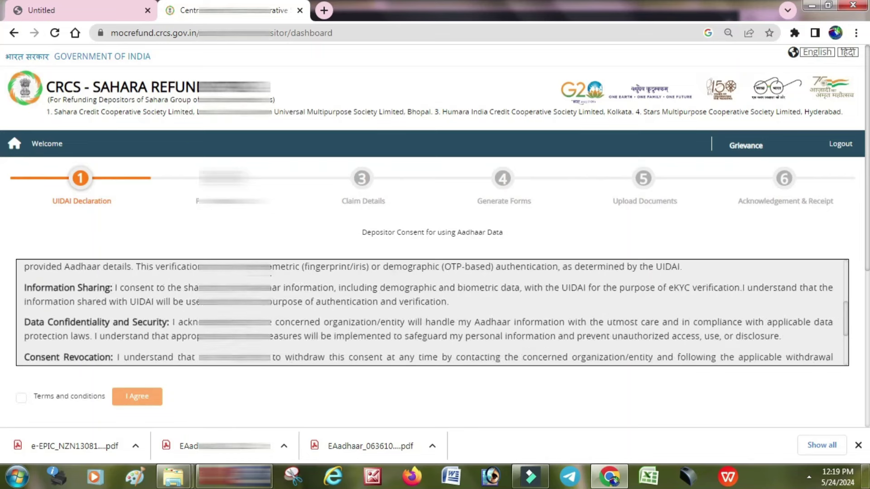
scroll(136, 353, down, 1)
click(21, 398)
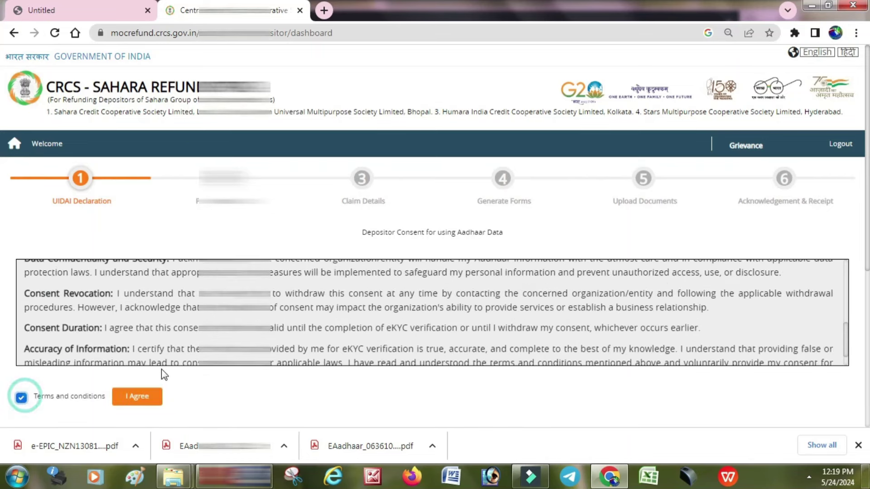
scroll(159, 371, down, 3)
click(136, 269)
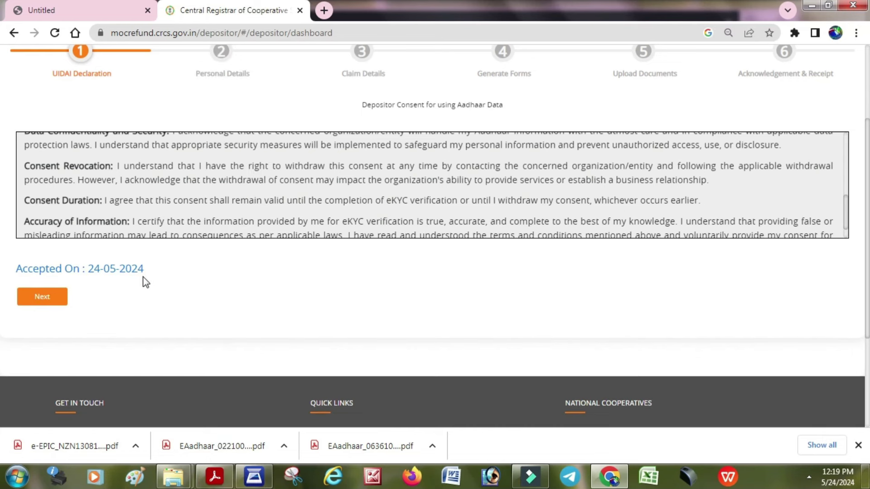
click(40, 300)
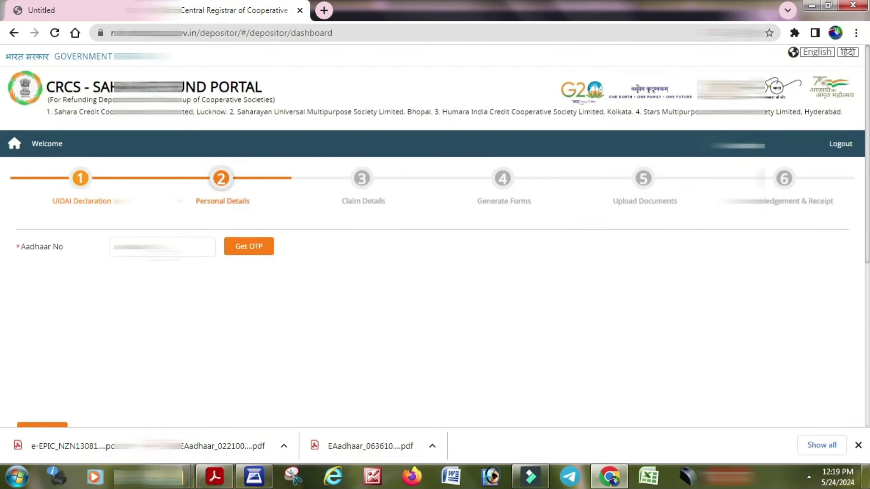
Enter the saved Aadhaar number, verify it by OTP, and fetch the Aadhaar-seeded bank name.
click(162, 247)
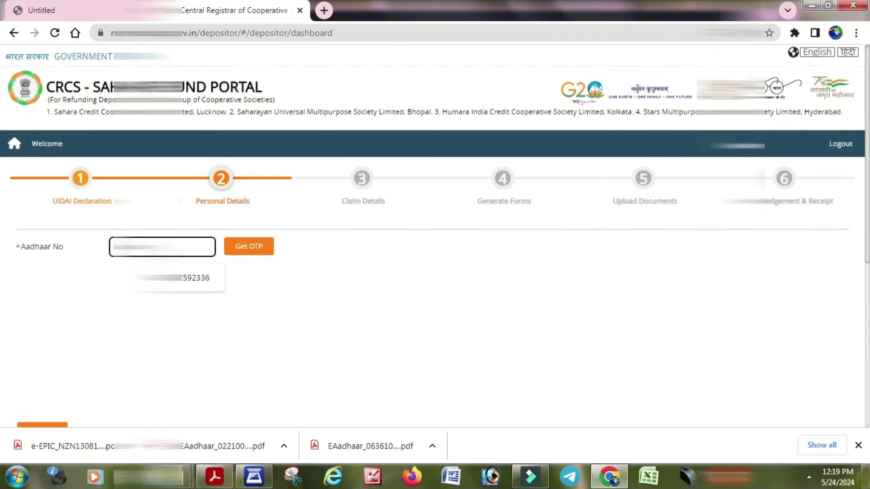
key(Escape)
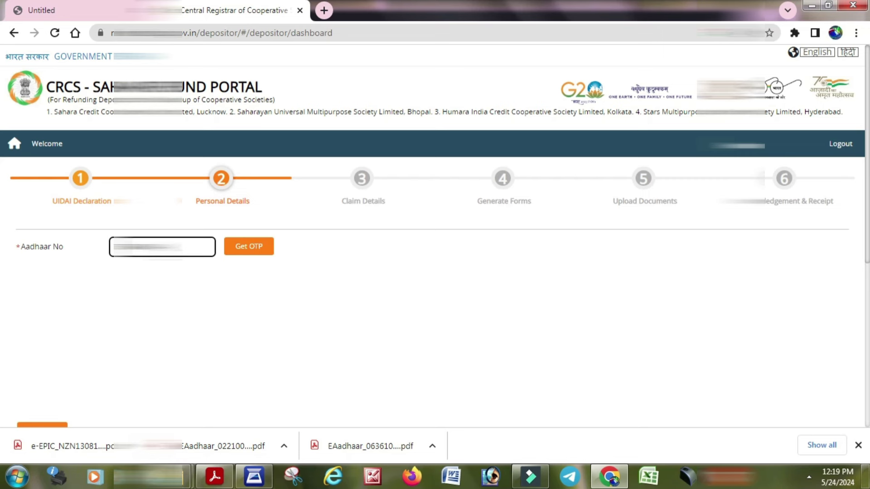
click(247, 253)
click(210, 274)
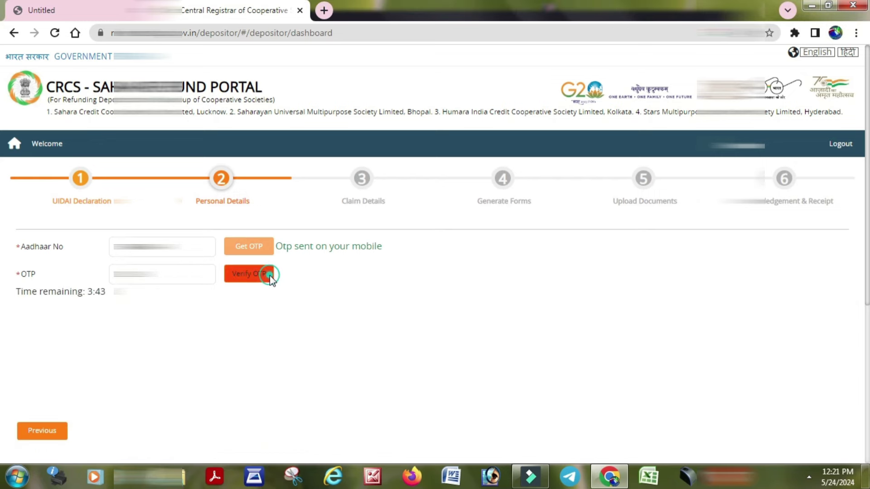
click(270, 276)
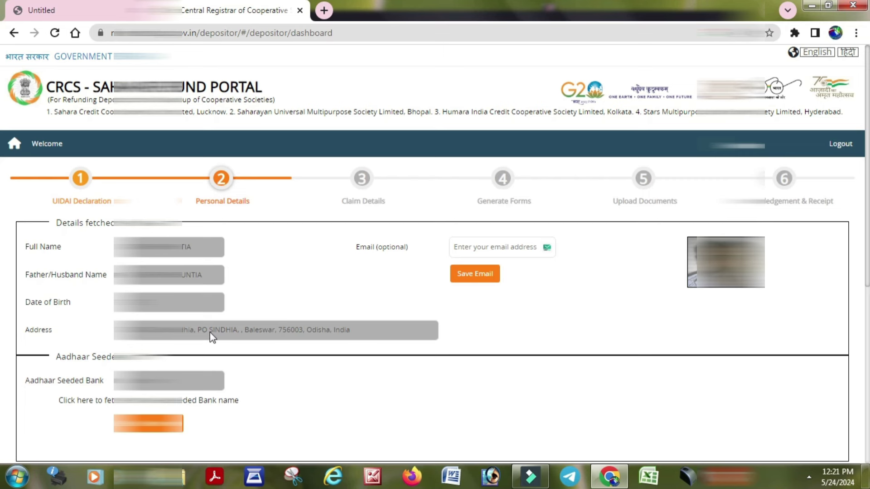
scroll(210, 333, down, 3)
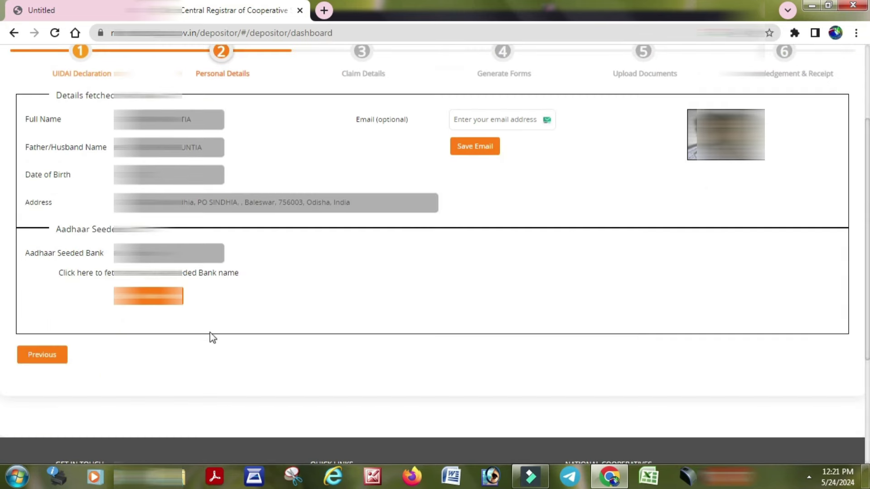
click(148, 296)
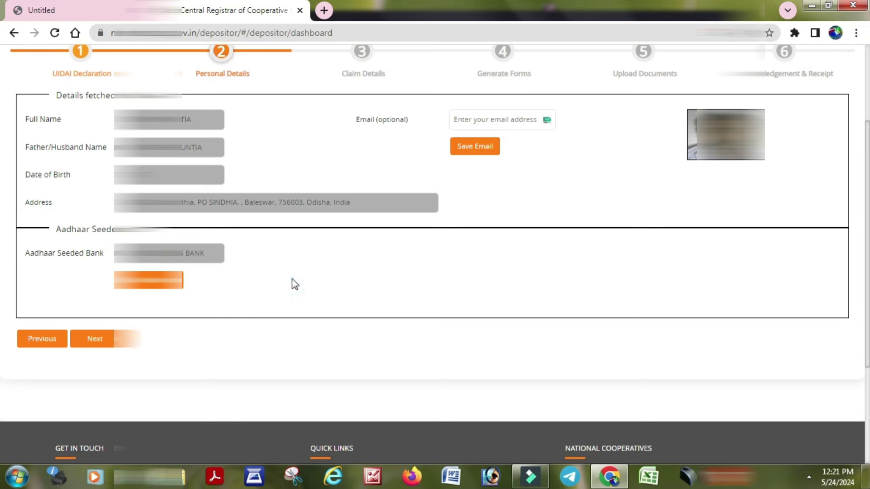
On Claim Details, select the second society from the Society Name list.
click(93, 338)
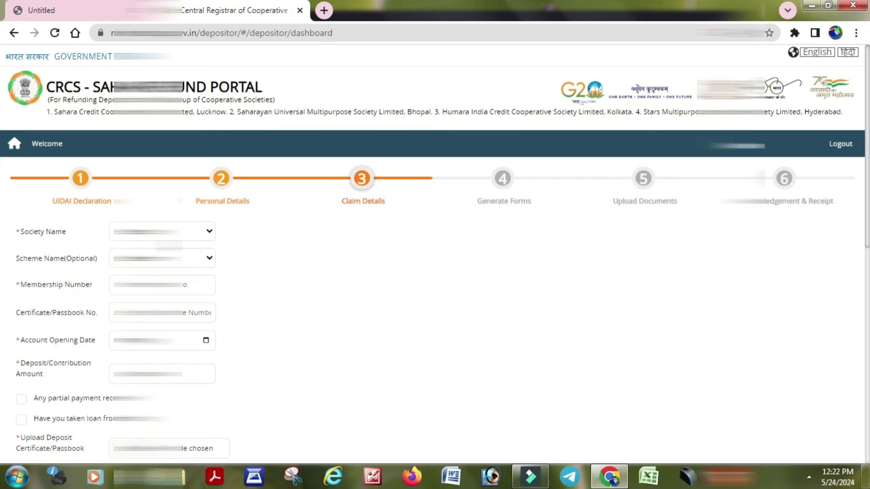
click(163, 232)
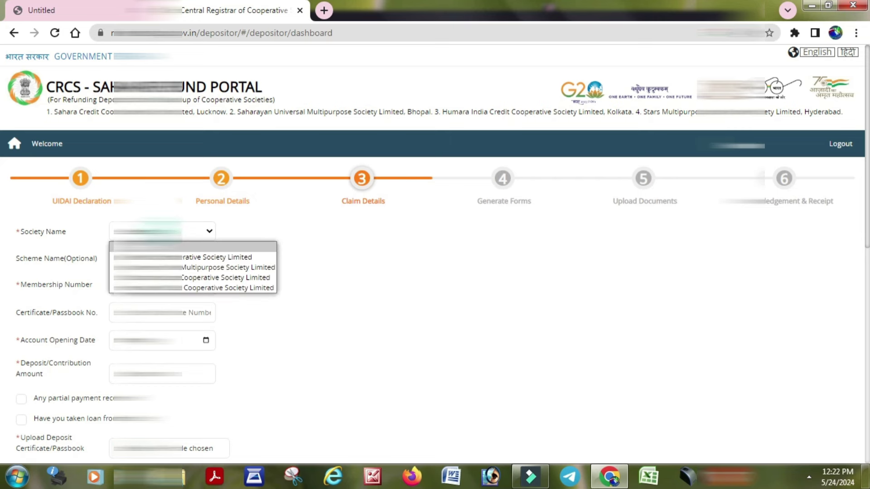
key(Down)
key(Down)
key(Up)
key(Return)
Keep the chosen Scheme Name and enter the membership number.
key(Tab)
key(alt+Down)
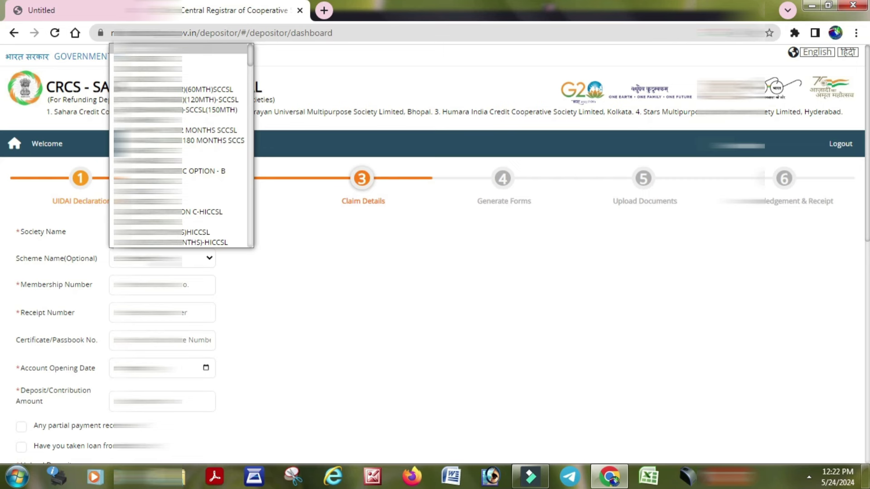
key(Return)
key(Tab)
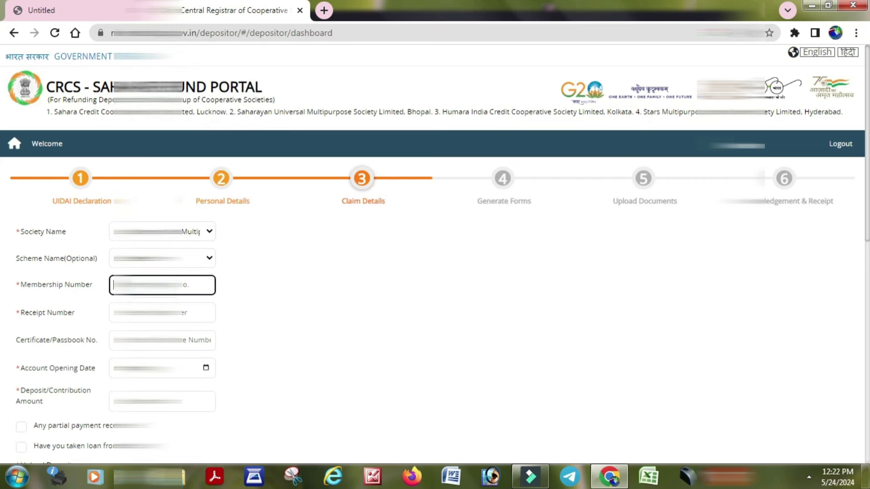
text(11)
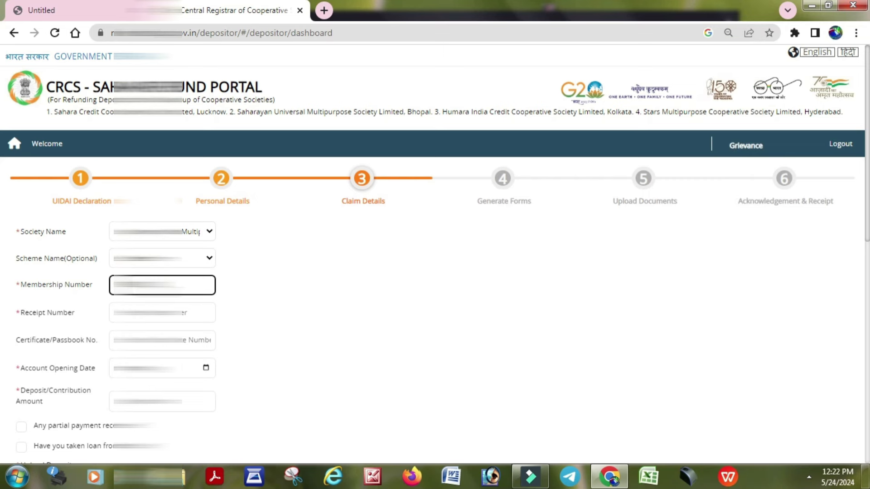
Type the receipt number into the Receipt Number field.
click(162, 313)
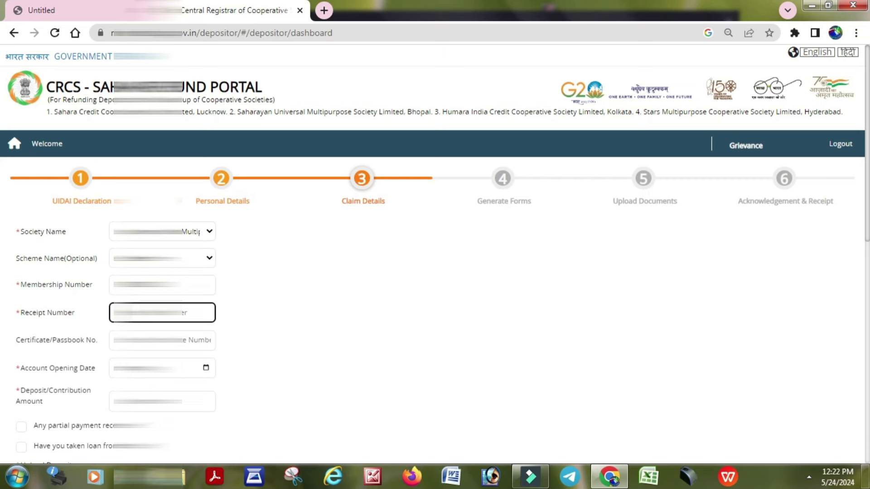
text(12345)
click(194, 331)
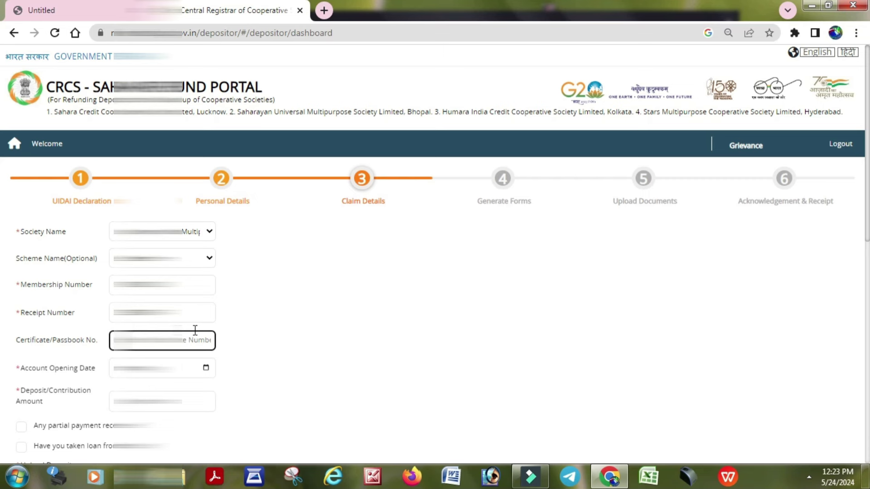
Set the account opening date to the 13th of the chosen month and enter deposit amount 1000.
click(198, 367)
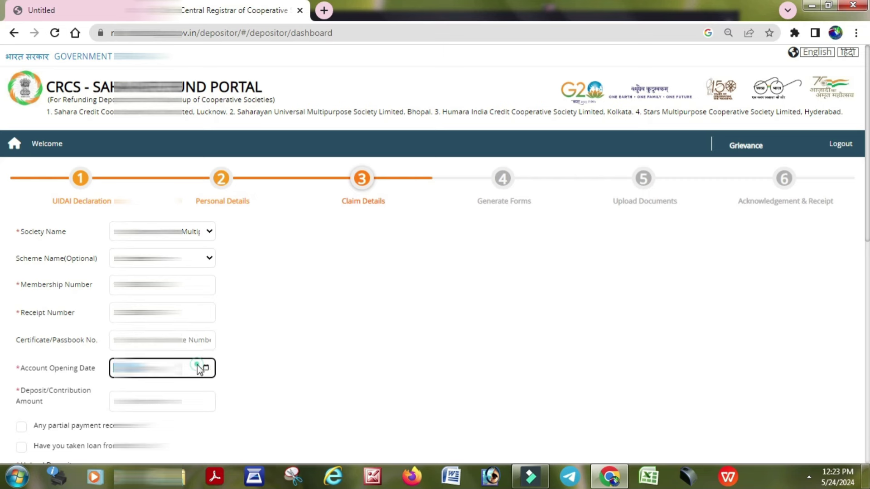
click(181, 341)
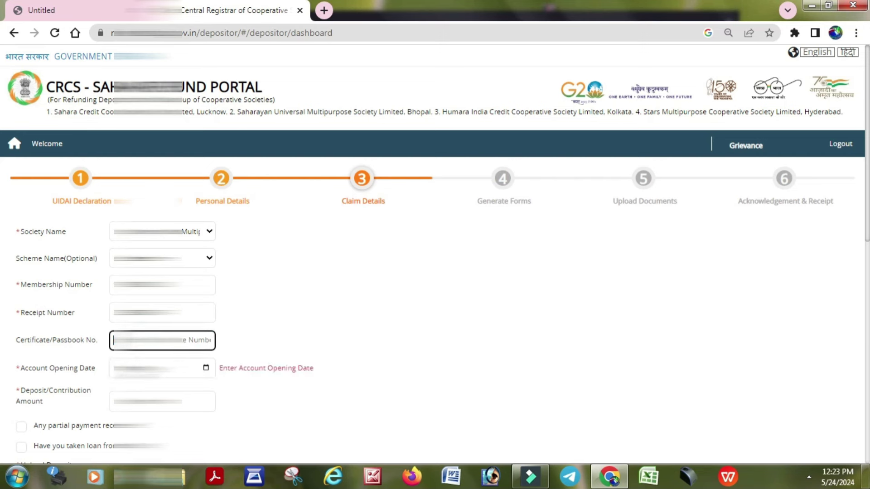
key(Tab)
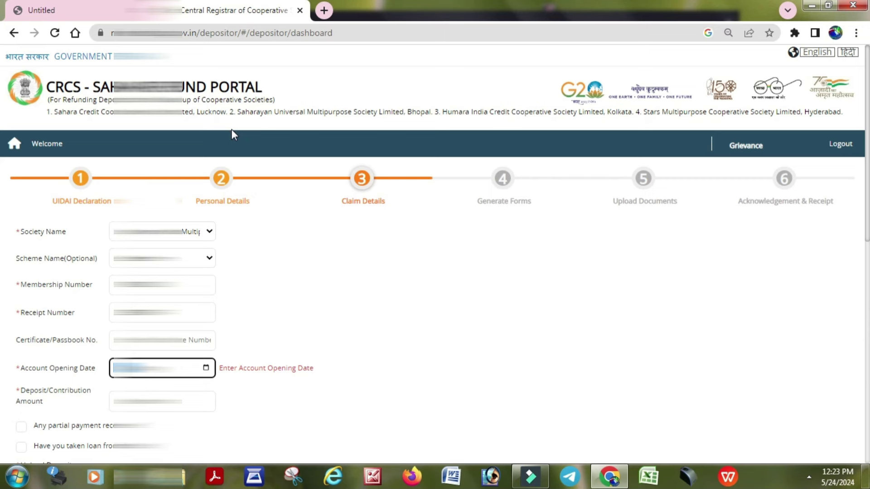
click(206, 368)
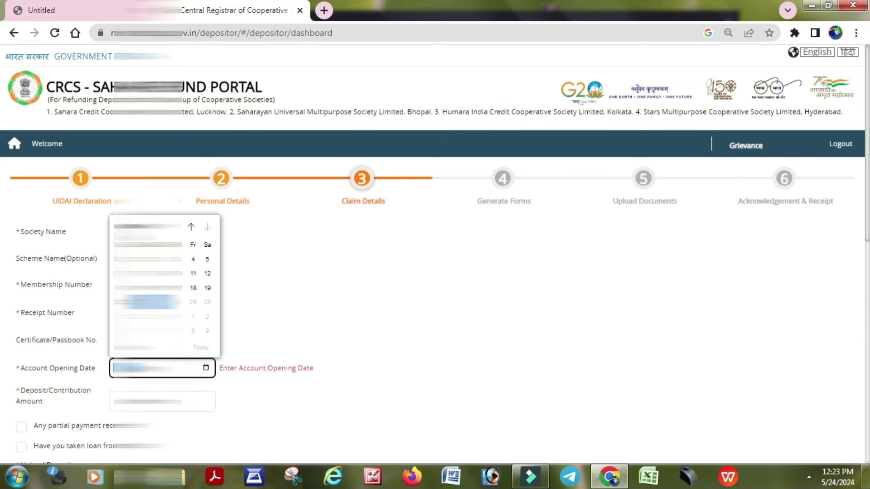
click(145, 225)
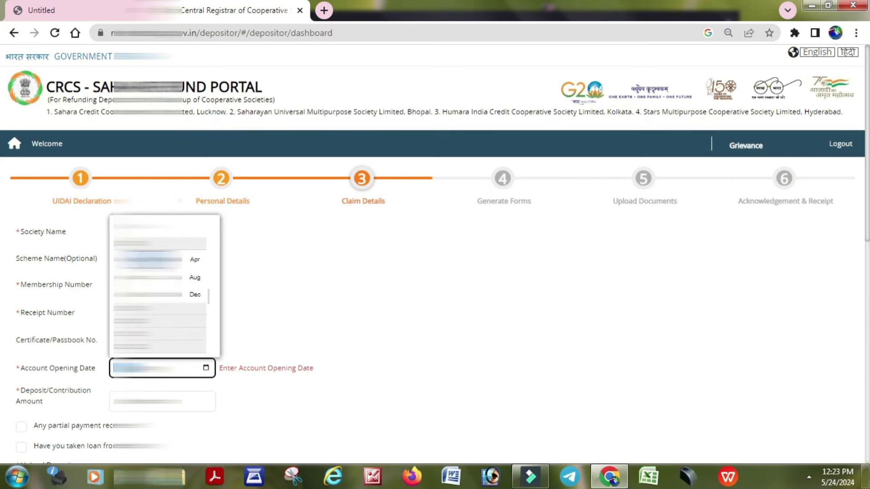
click(193, 265)
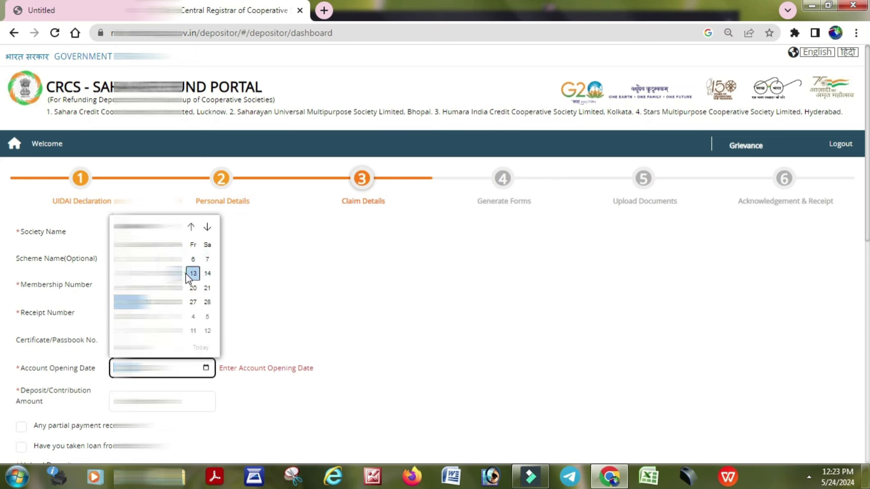
click(183, 274)
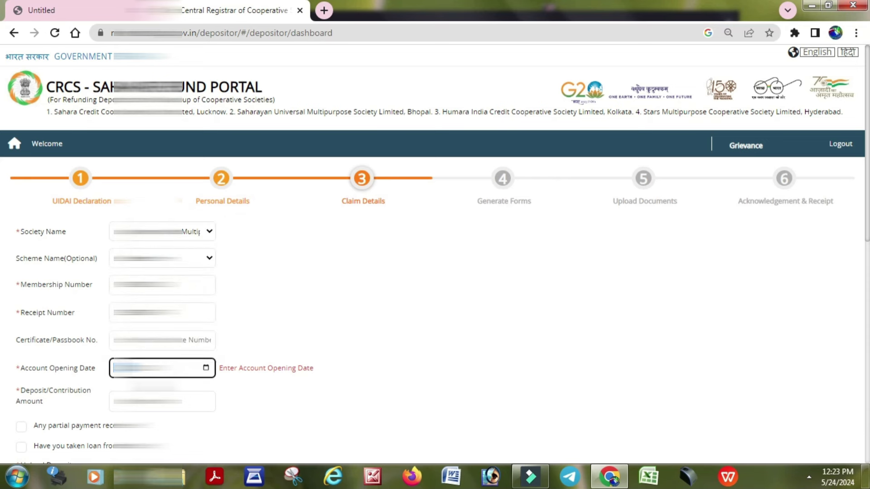
key(Tab)
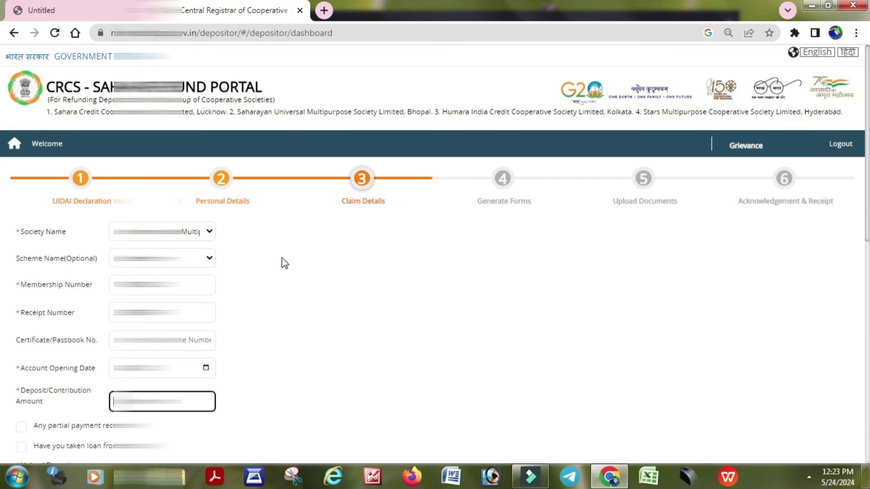
text(1000)
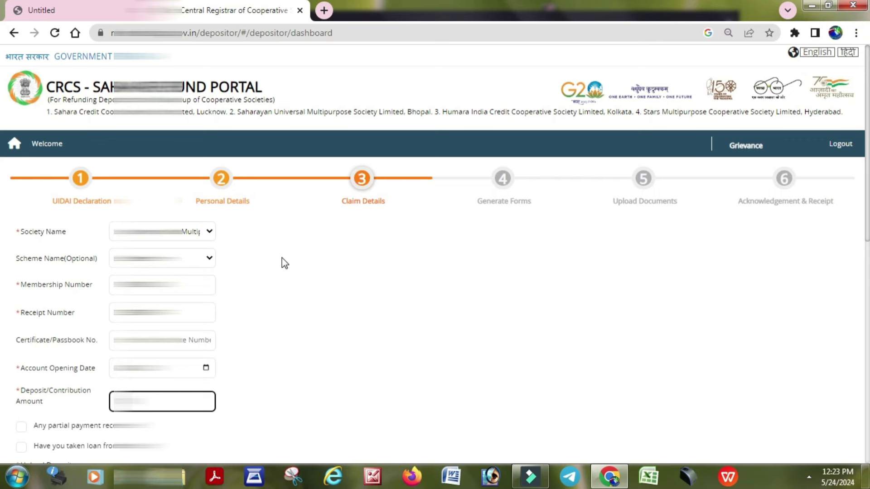